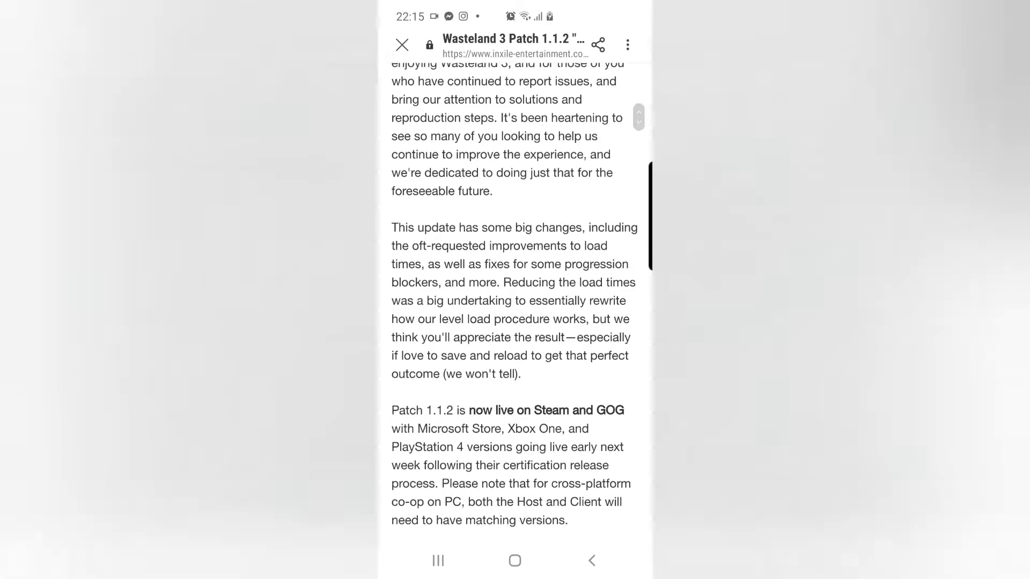
scroll(516, 322, down, 3)
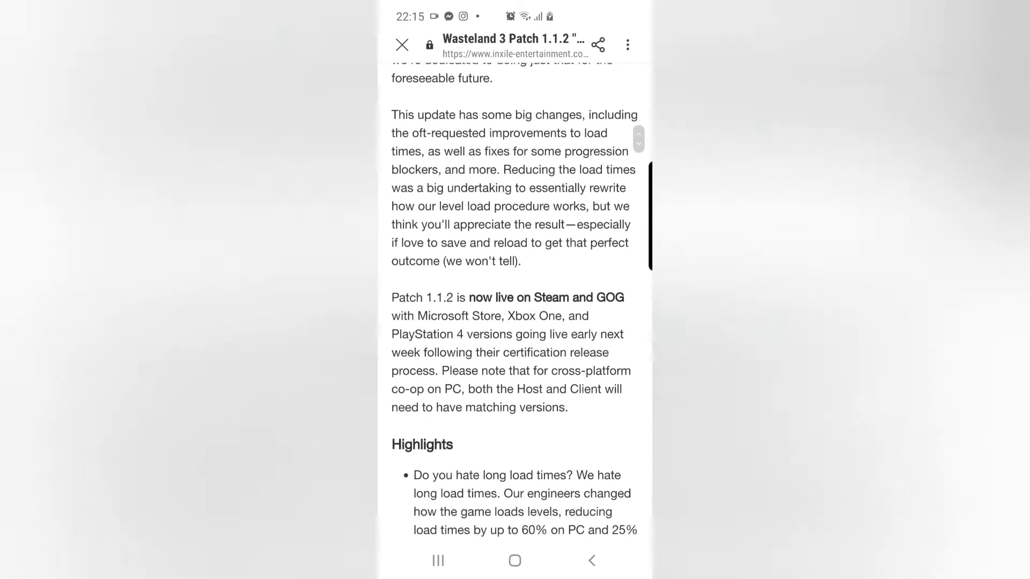
scroll(515, 322, down, 1)
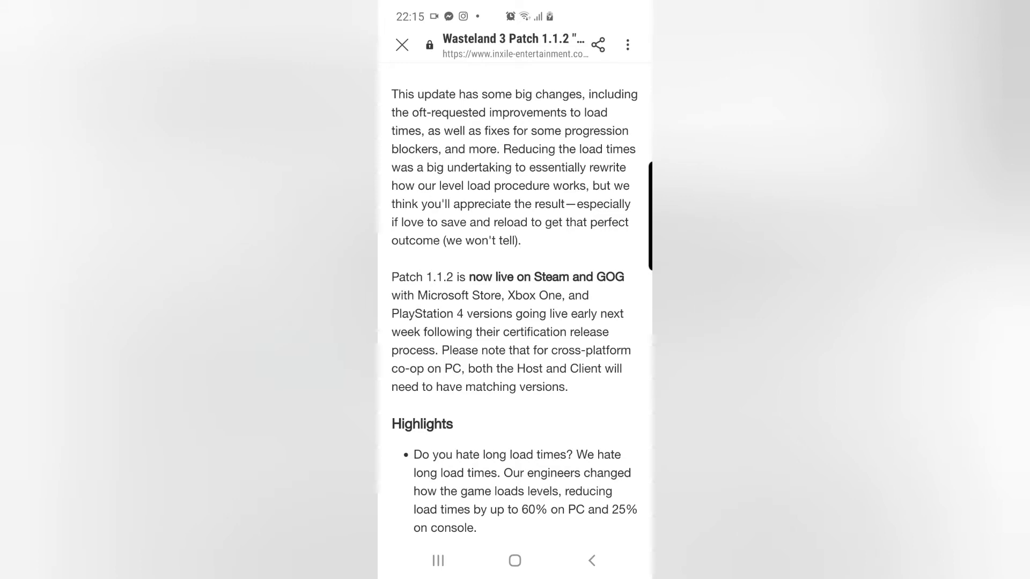
scroll(516, 322, down, 3)
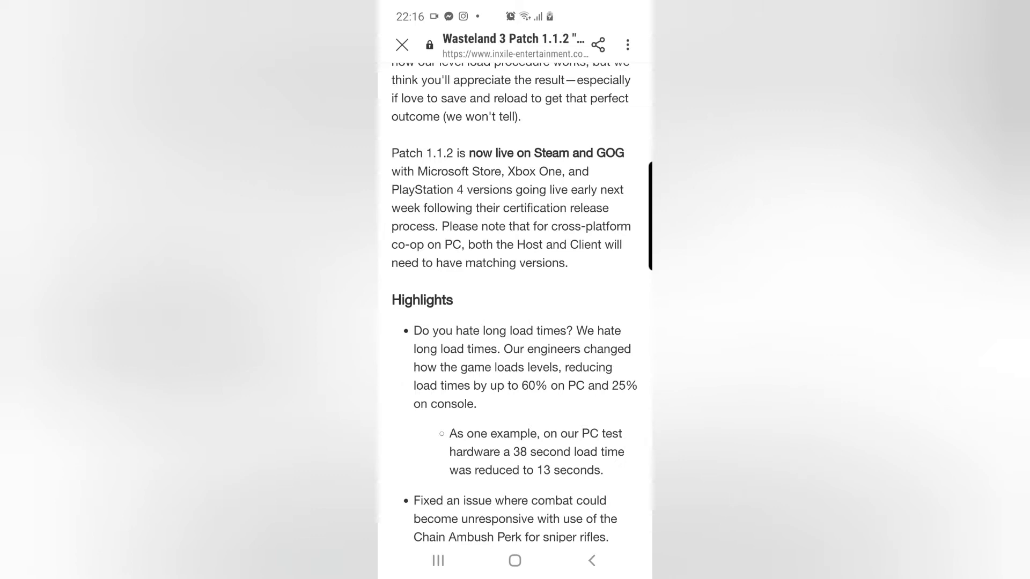
scroll(515, 322, down, 3)
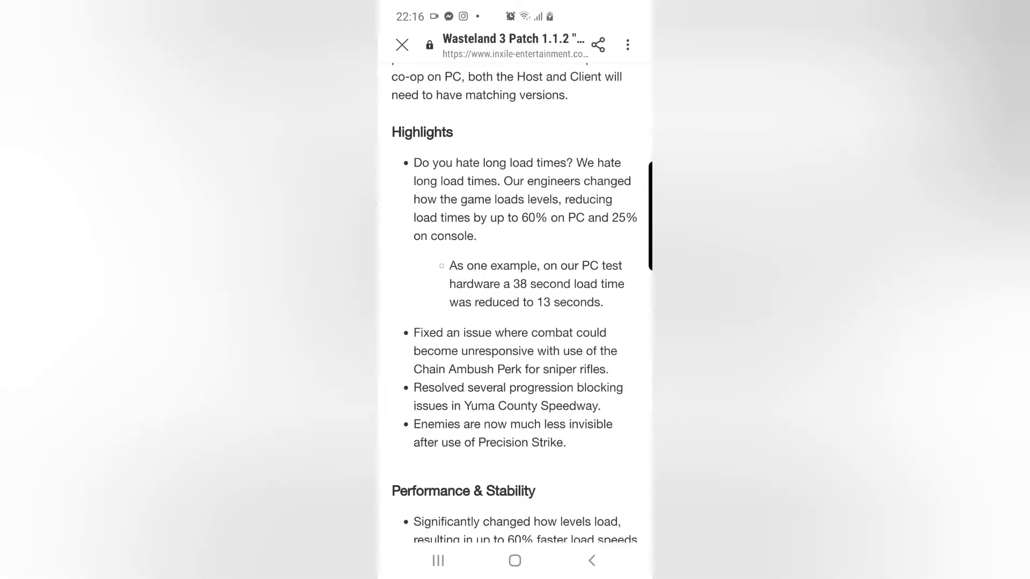
scroll(515, 322, down, 1)
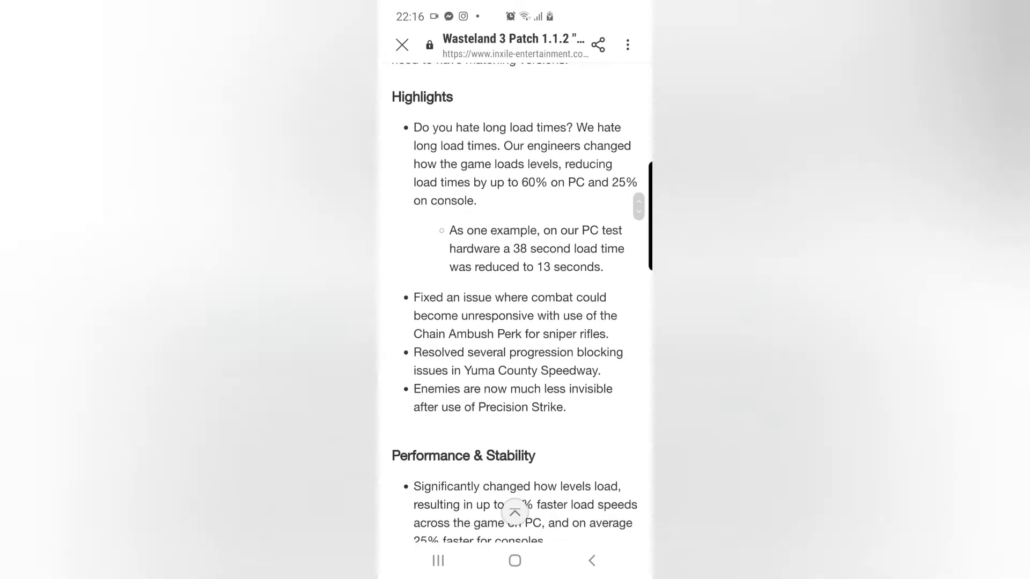
scroll(515, 322, down, 1)
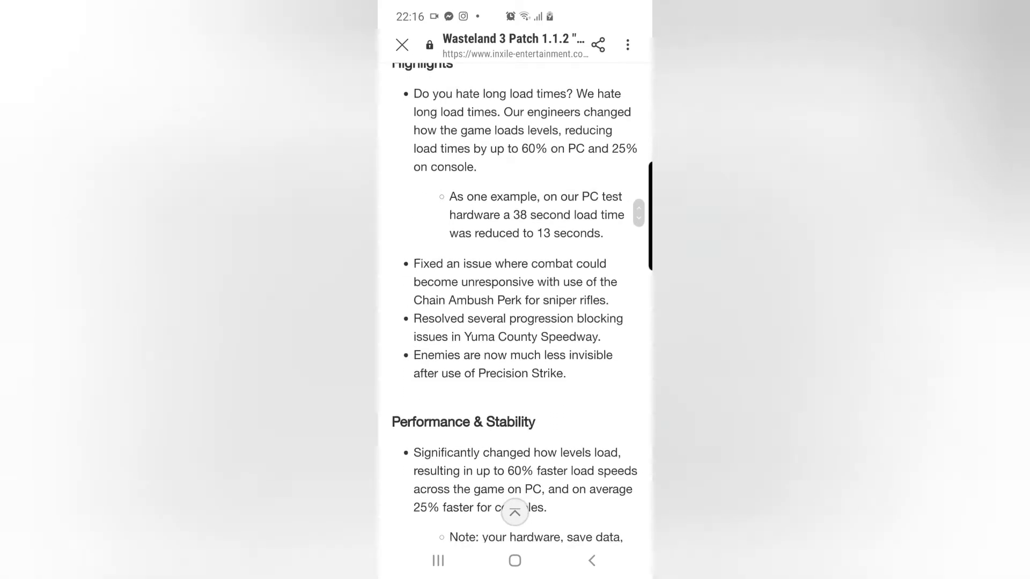
scroll(515, 322, down, 1)
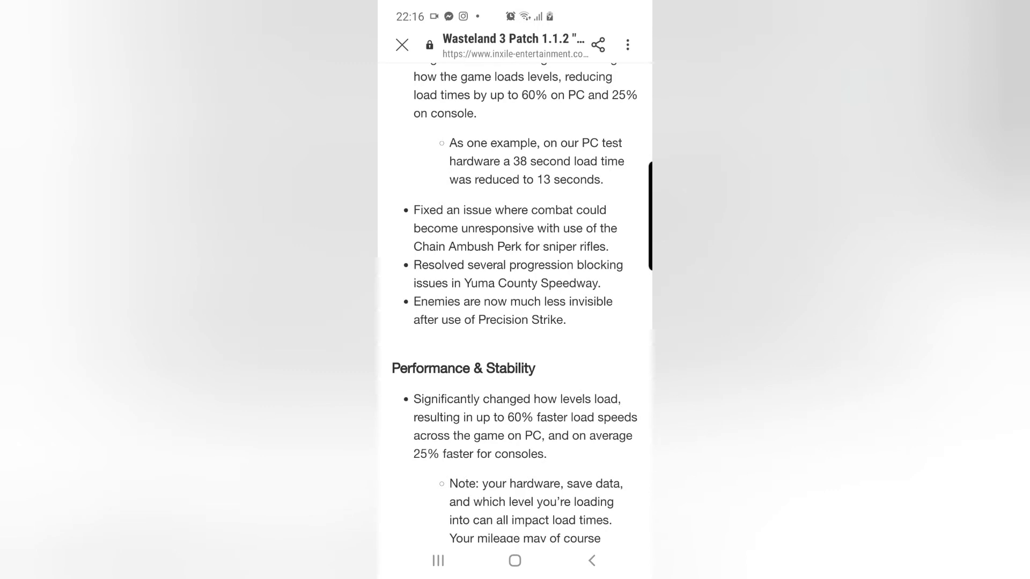
scroll(515, 322, down, 2)
scroll(515, 322, down, 1)
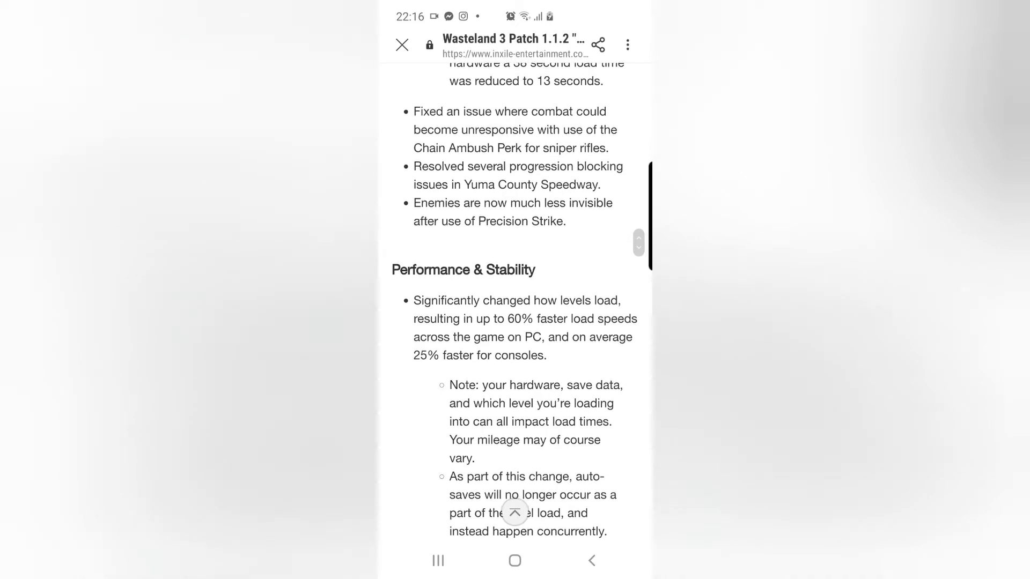
scroll(515, 323, down, 1)
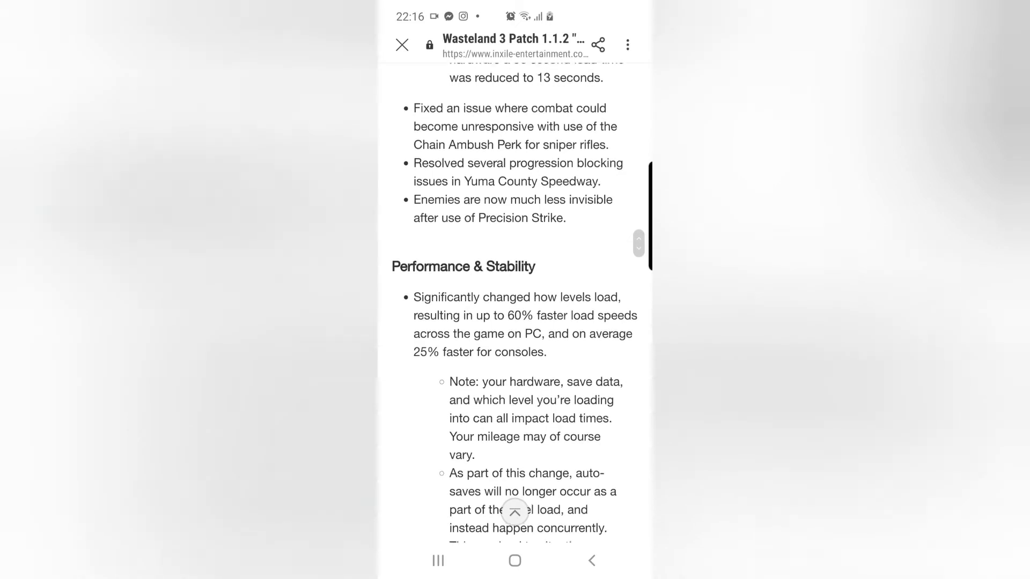
scroll(515, 322, down, 1)
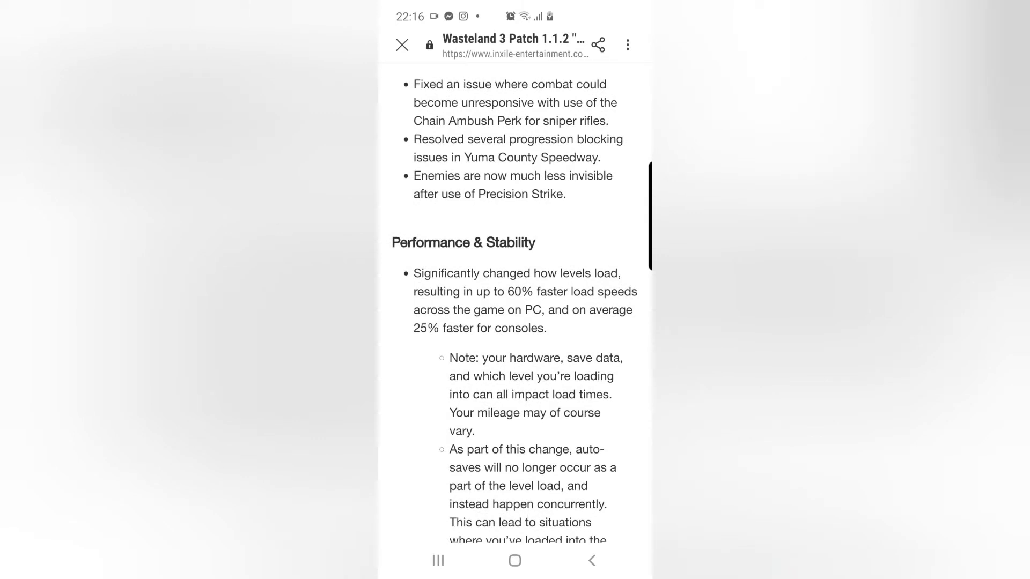
scroll(515, 322, down, 2)
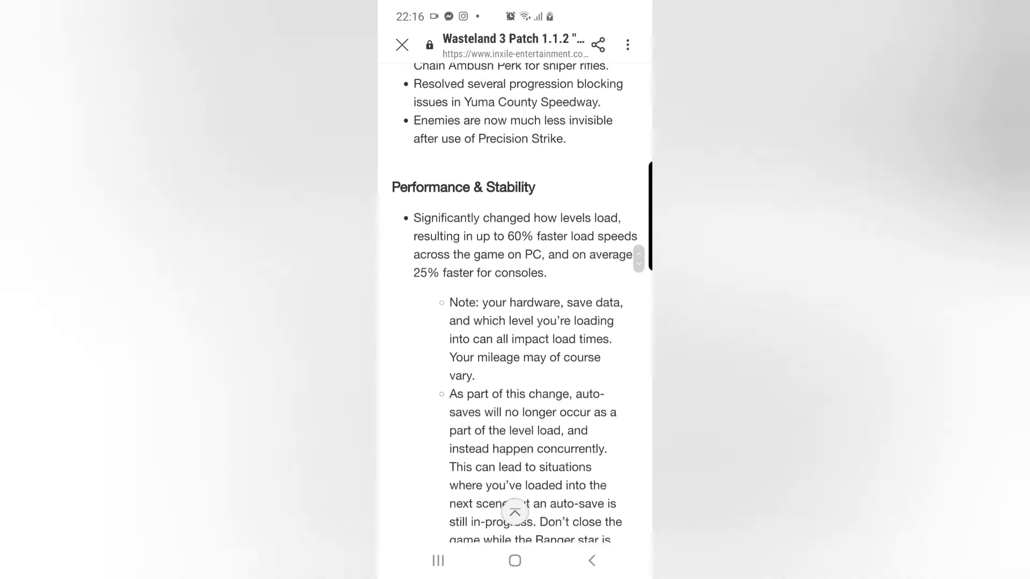
scroll(516, 321, down, 1)
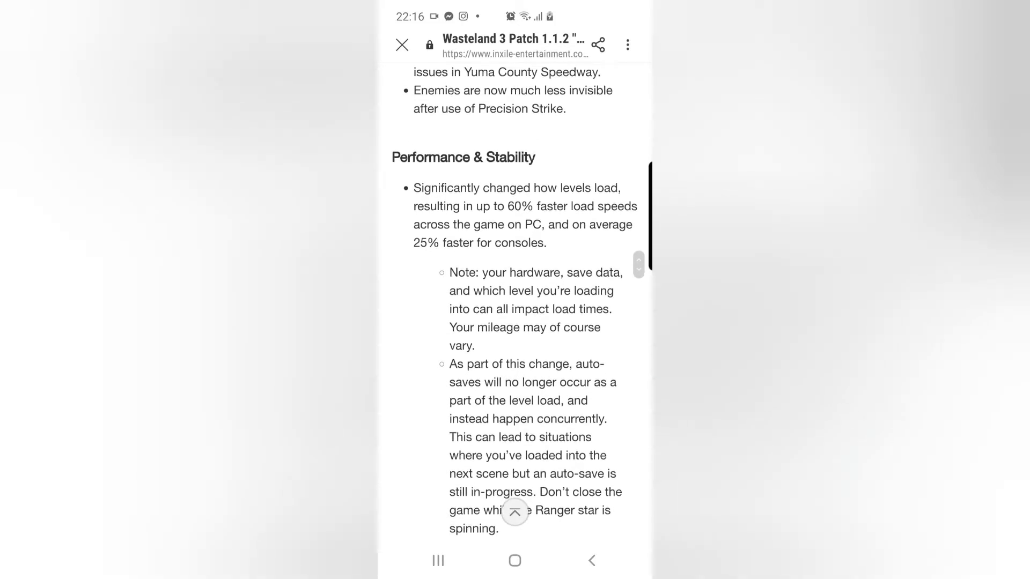
scroll(515, 322, down, 3)
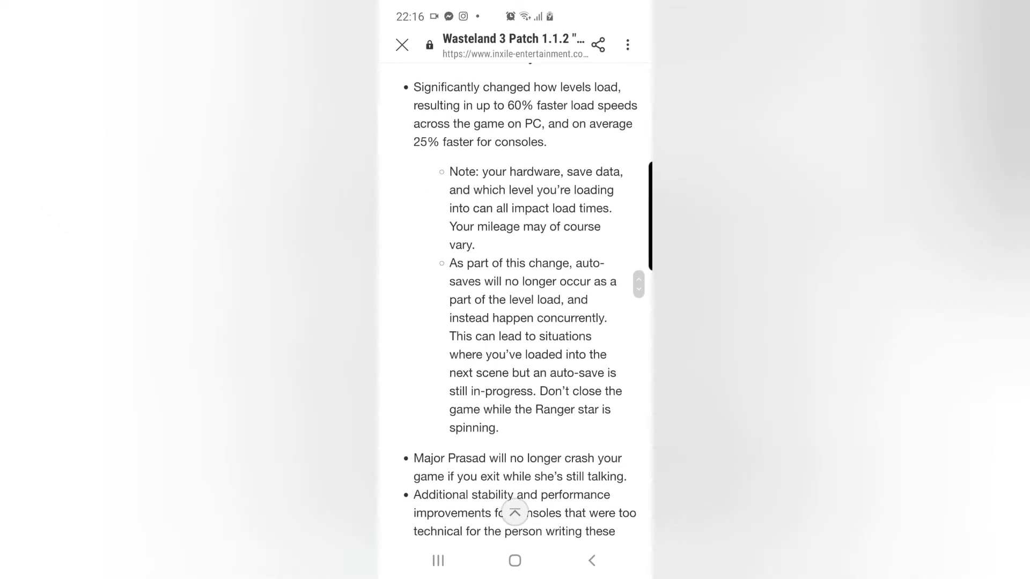
scroll(516, 322, down, 2)
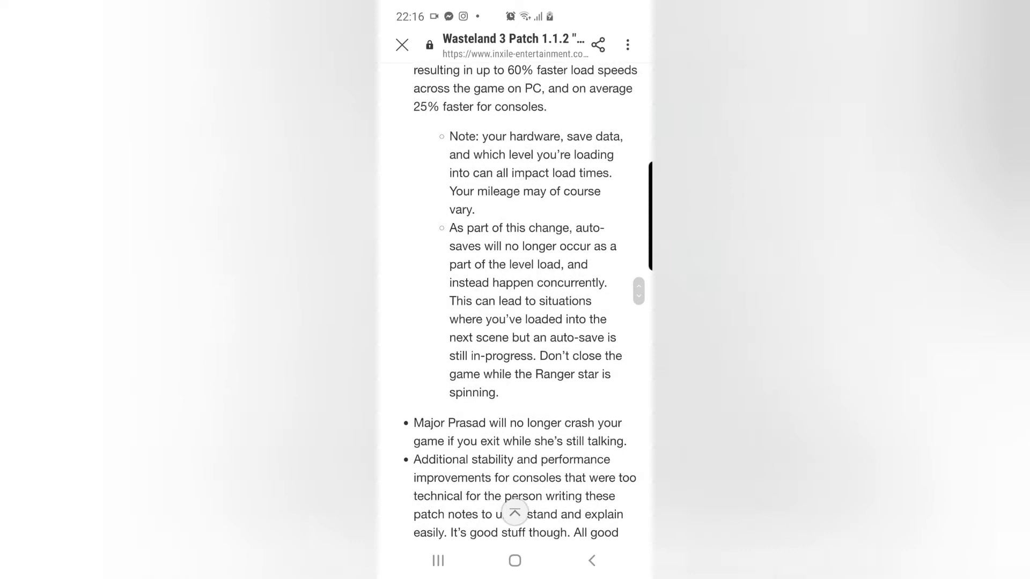
scroll(516, 322, down, 2)
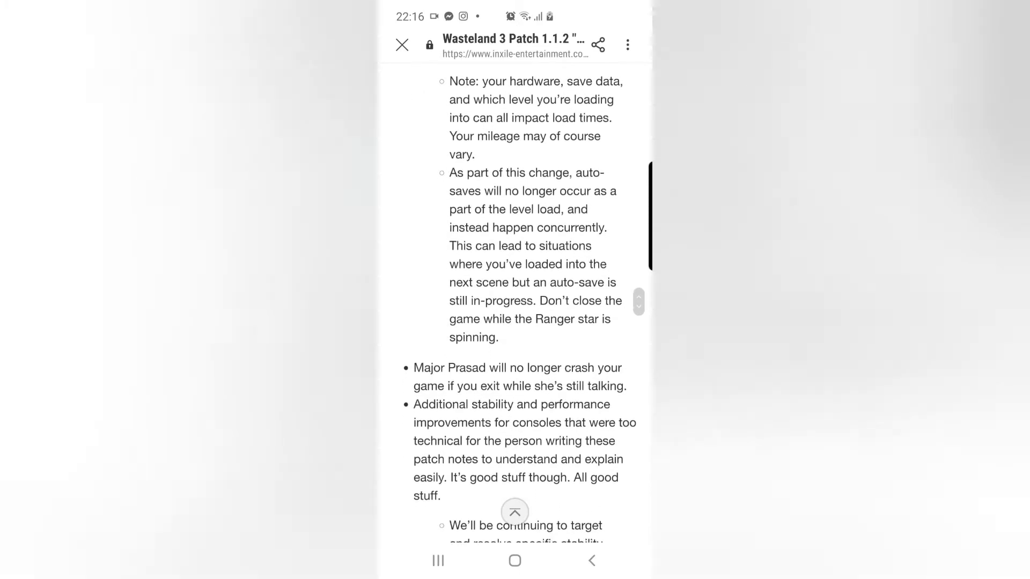
scroll(514, 323, down, 1)
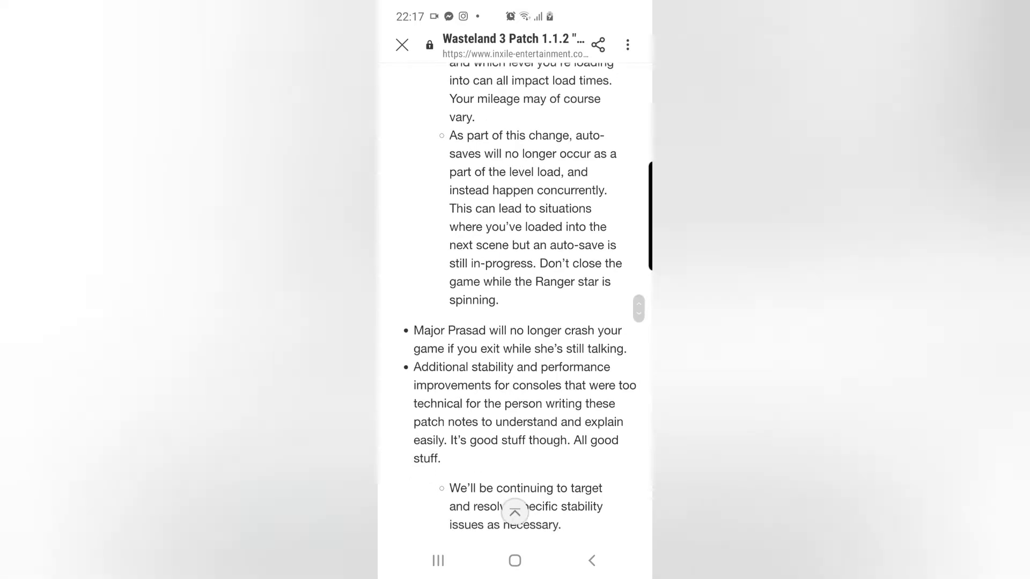
scroll(515, 322, down, 2)
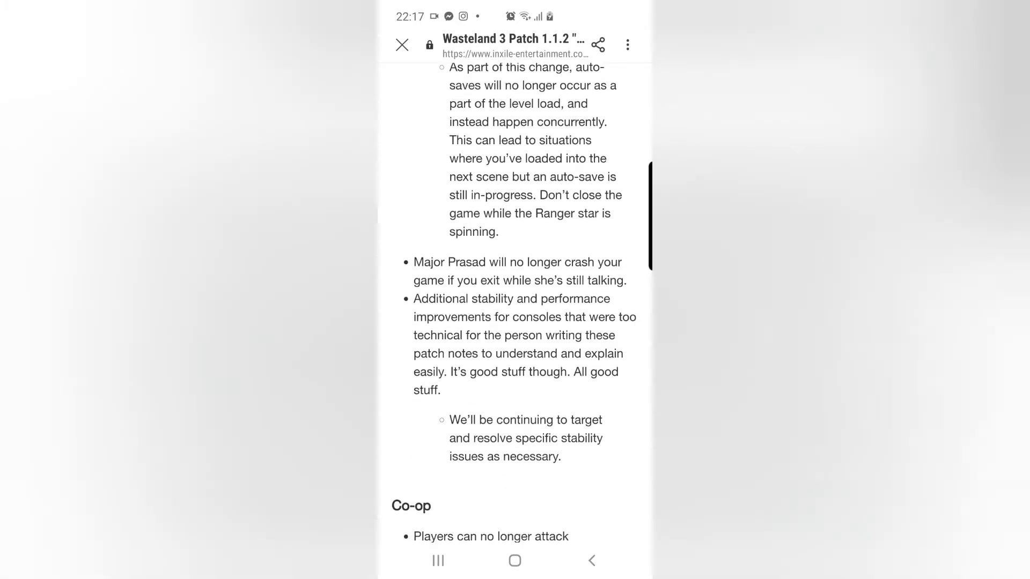
scroll(515, 322, down, 2)
scroll(515, 322, down, 1)
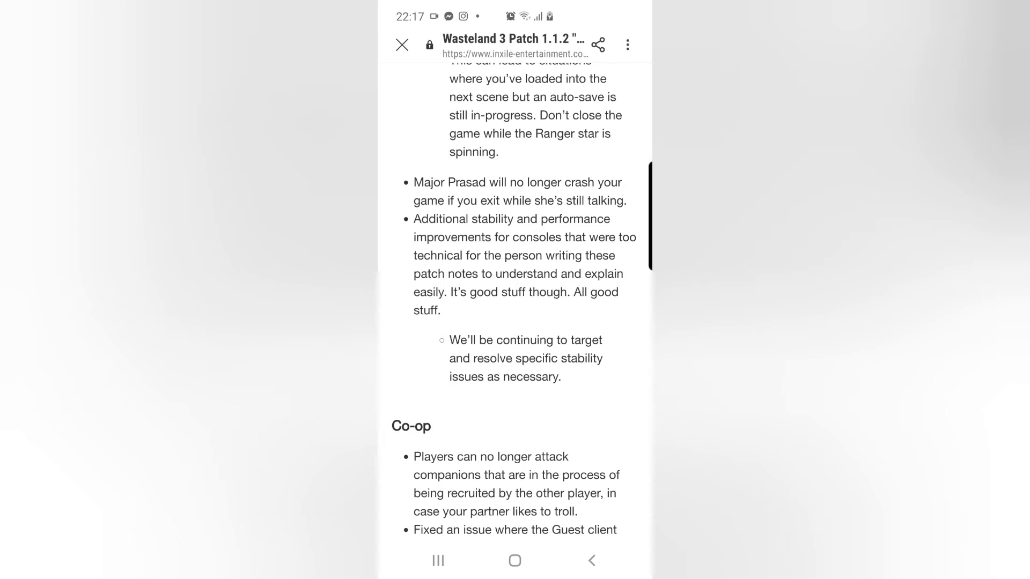
scroll(516, 321, down, 4)
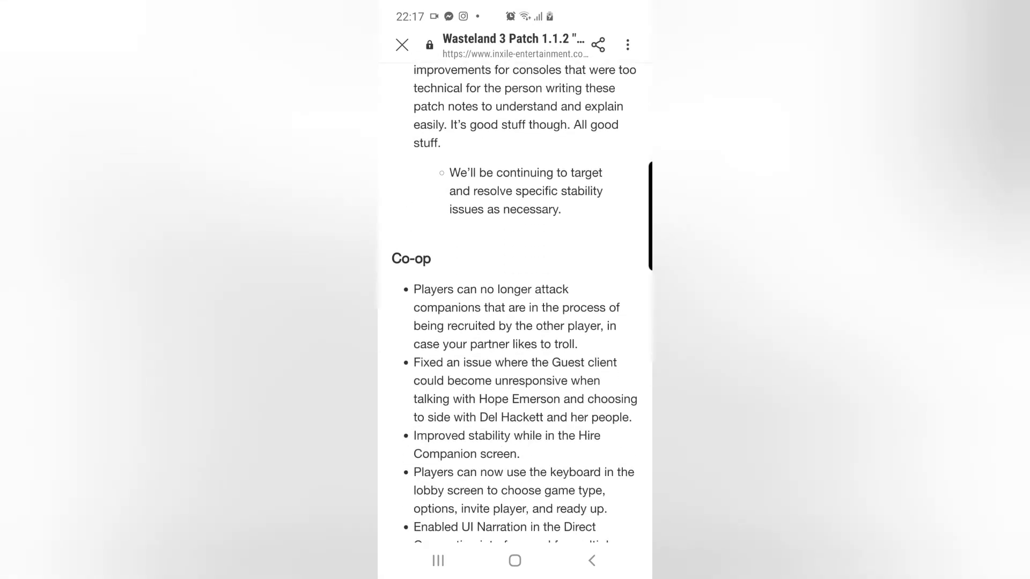
scroll(515, 322, down, 4)
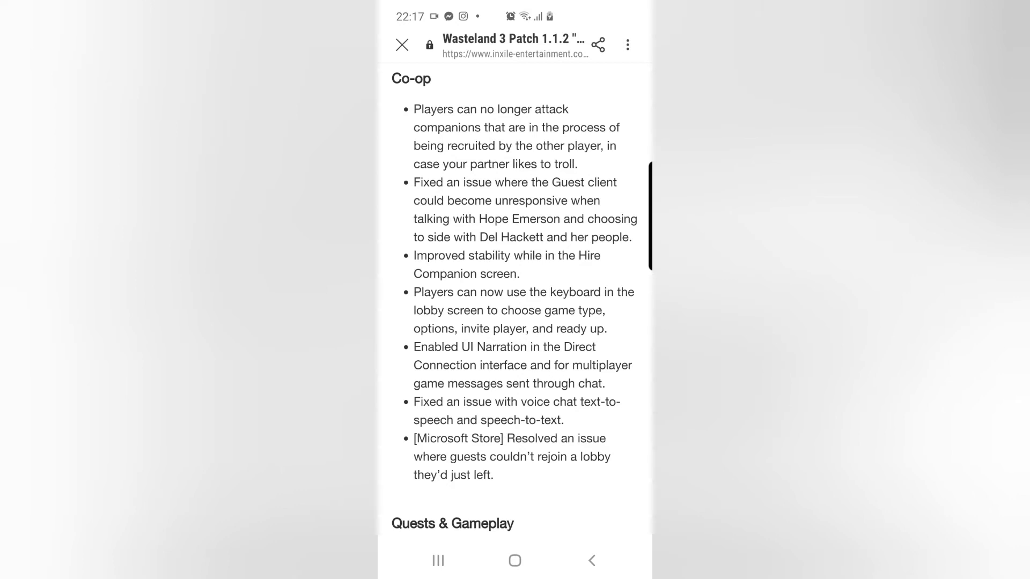
scroll(515, 322, down, 2)
scroll(515, 321, down, 1)
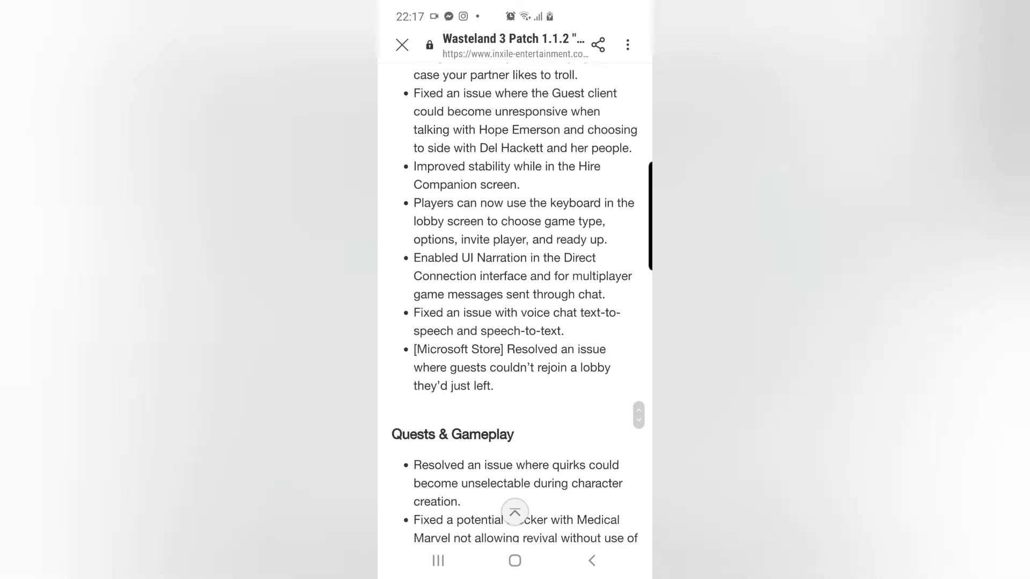
scroll(514, 322, down, 1)
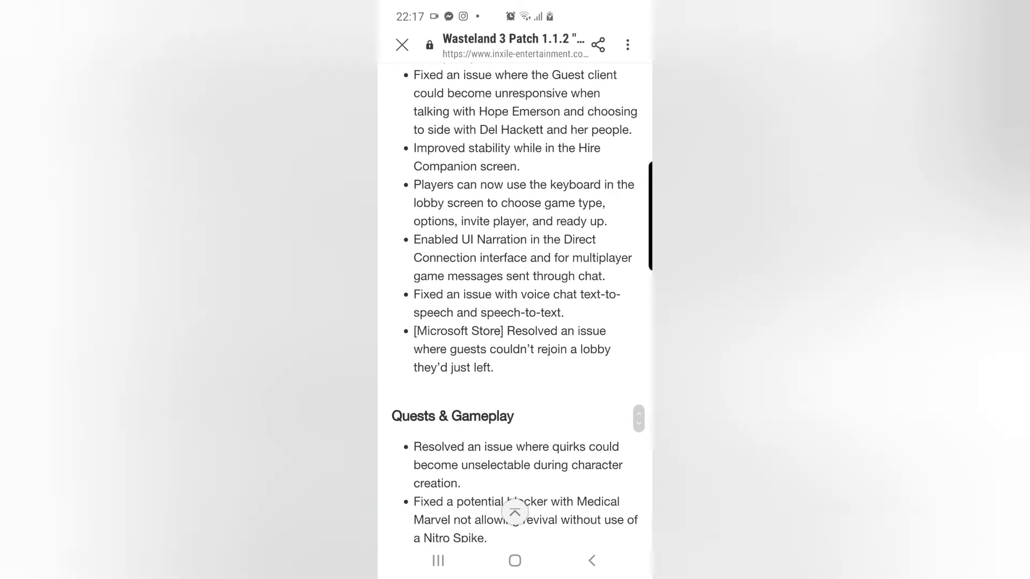
scroll(515, 322, down, 1)
scroll(516, 321, down, 1)
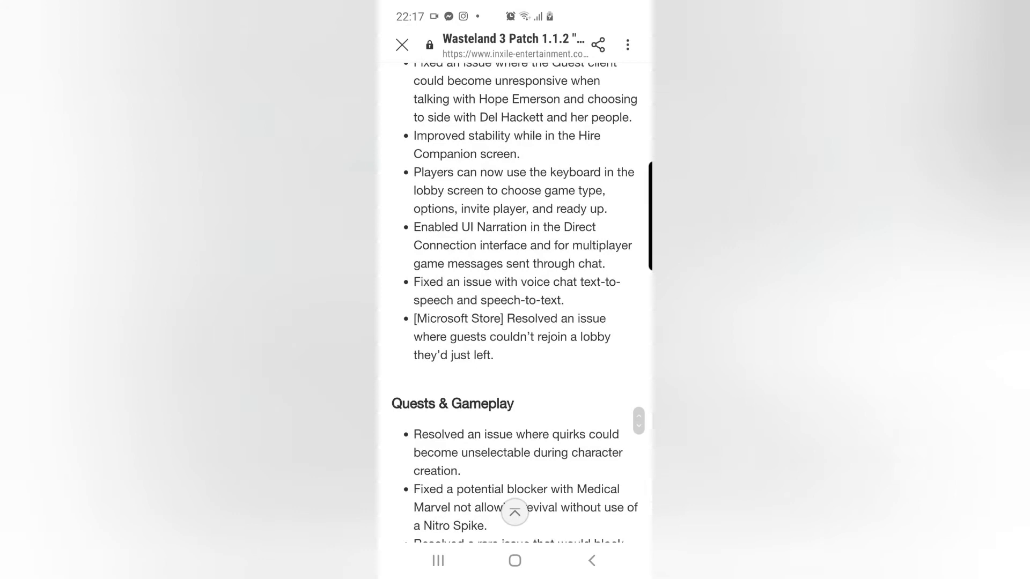
scroll(516, 322, down, 1)
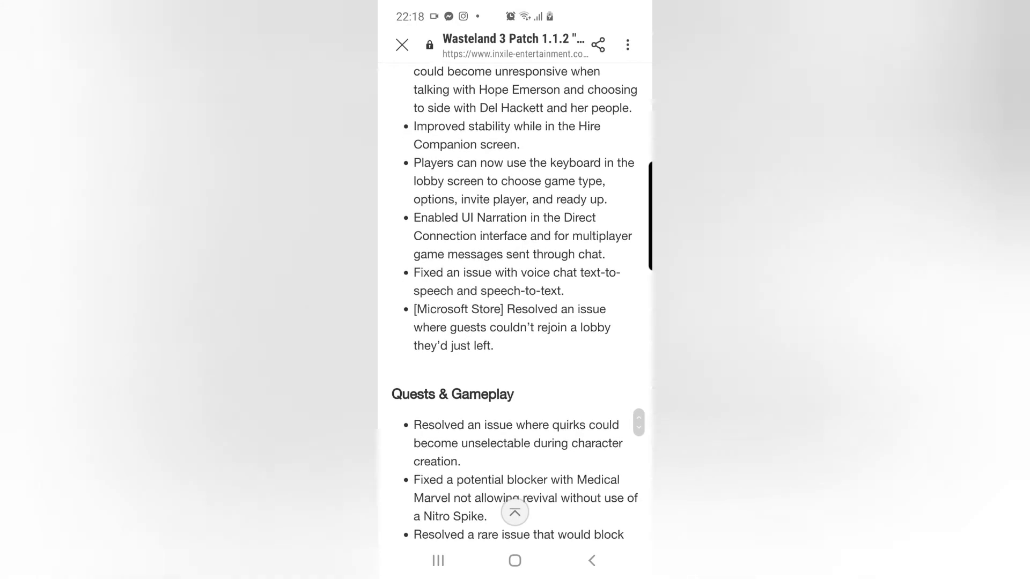
scroll(516, 321, down, 1)
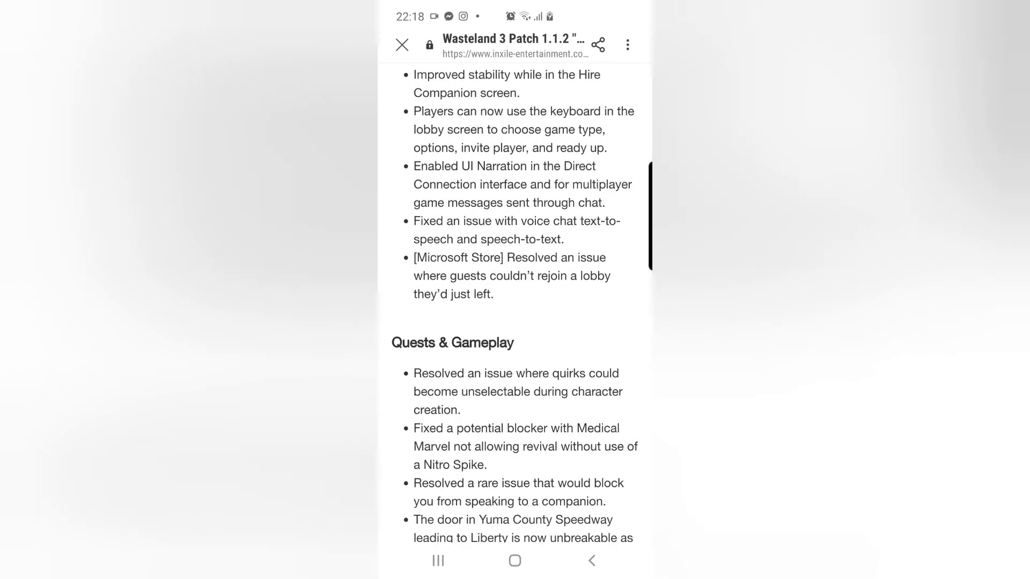
scroll(515, 321, down, 2)
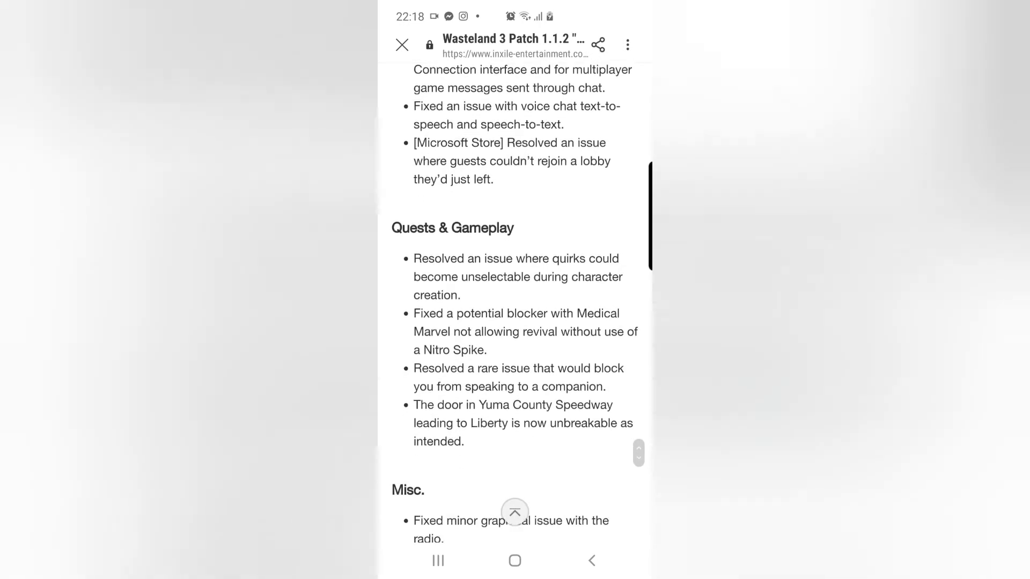
scroll(516, 321, down, 2)
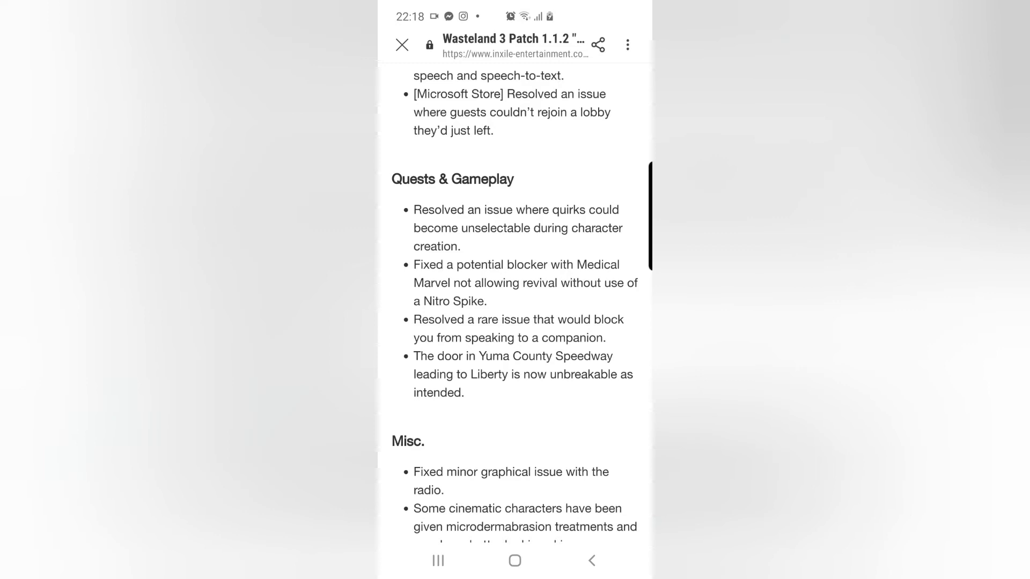
scroll(515, 322, down, 2)
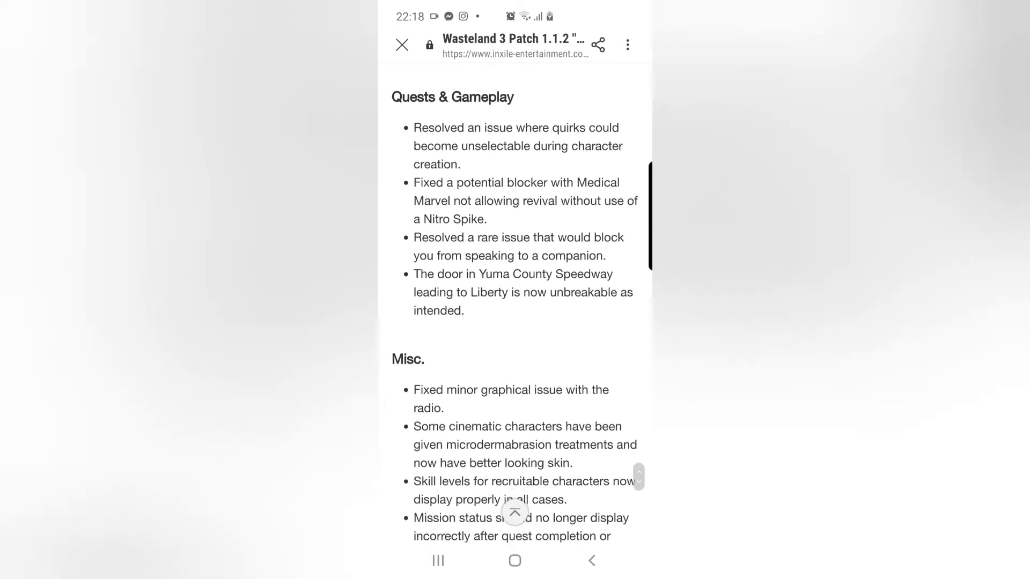
scroll(515, 323, down, 2)
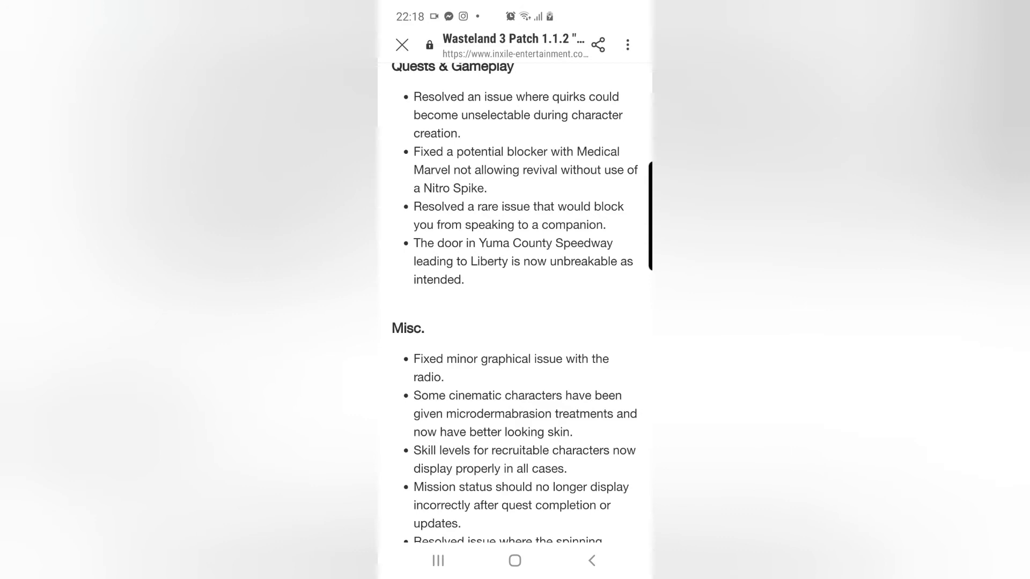
scroll(516, 322, down, 2)
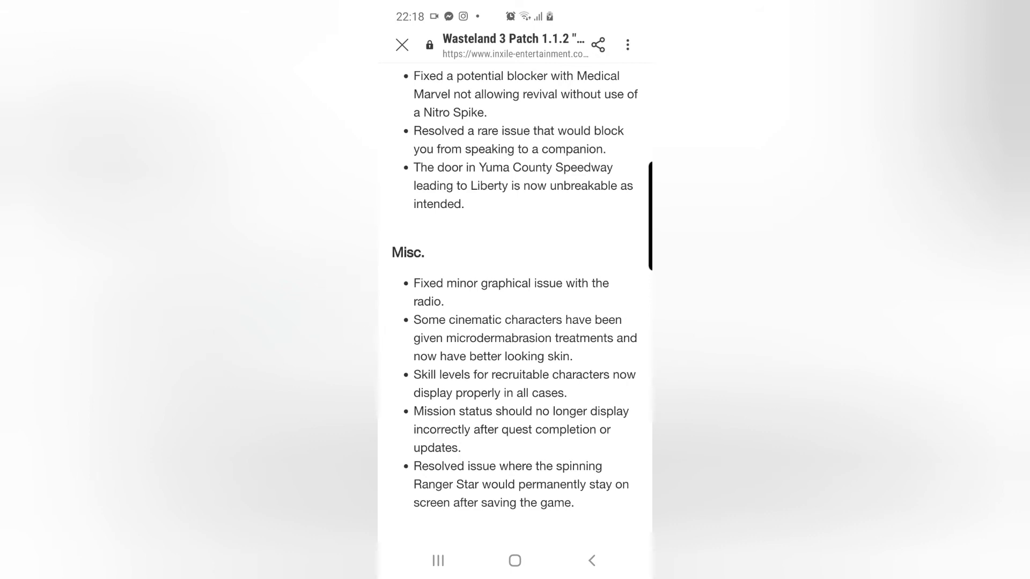
scroll(515, 322, down, 2)
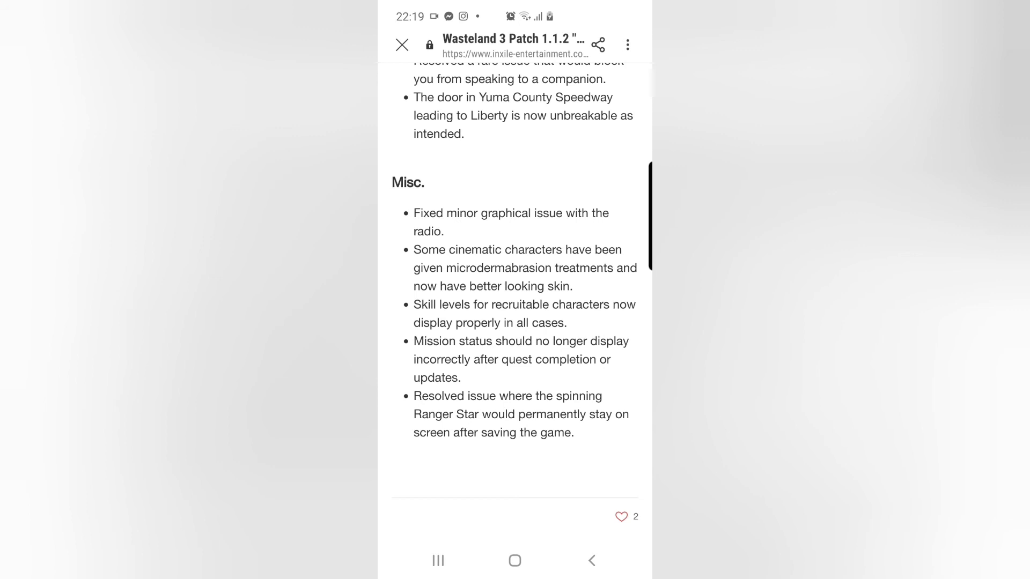
click(591, 561)
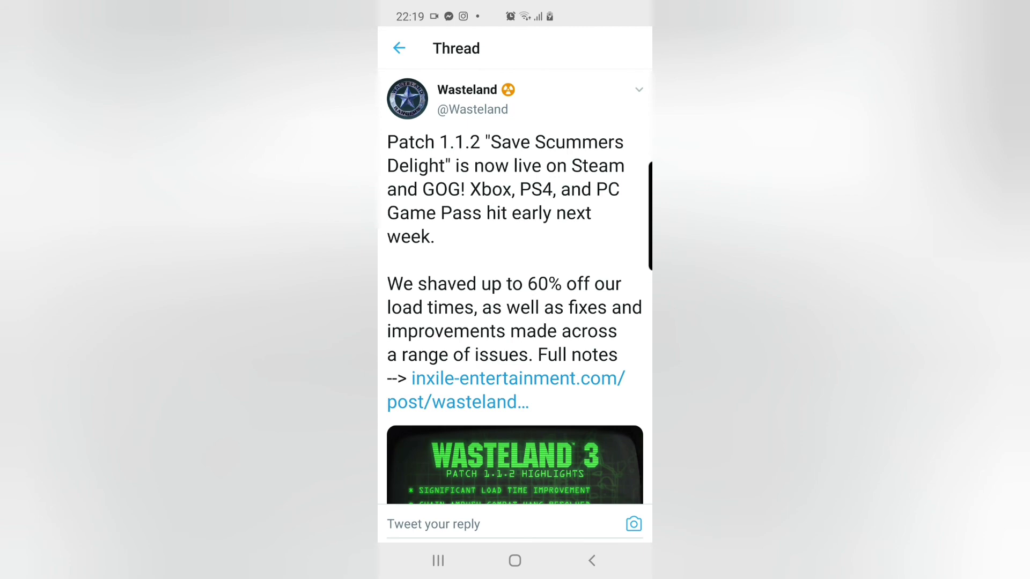
scroll(515, 322, down, 3)
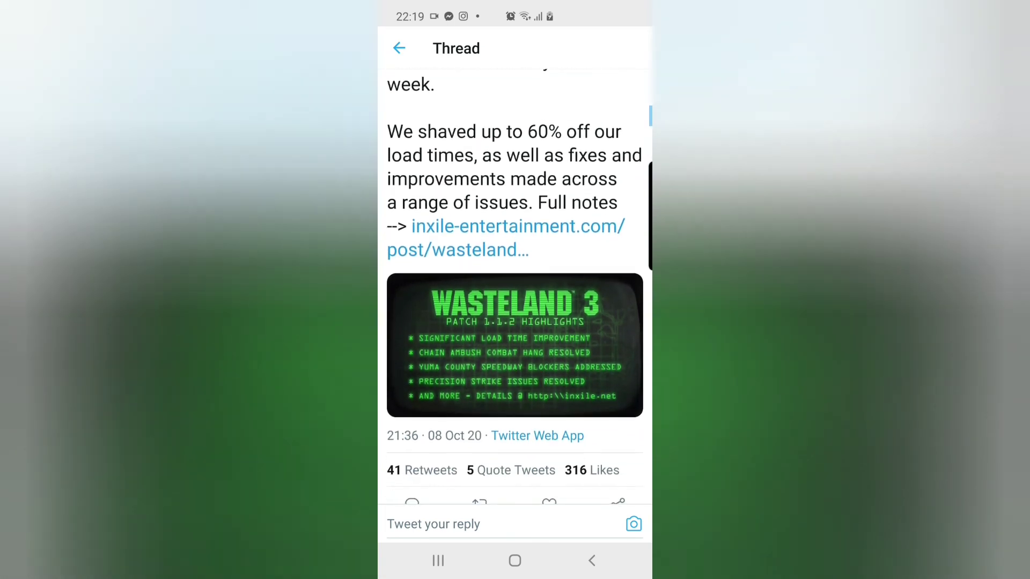
scroll(515, 322, down, 1)
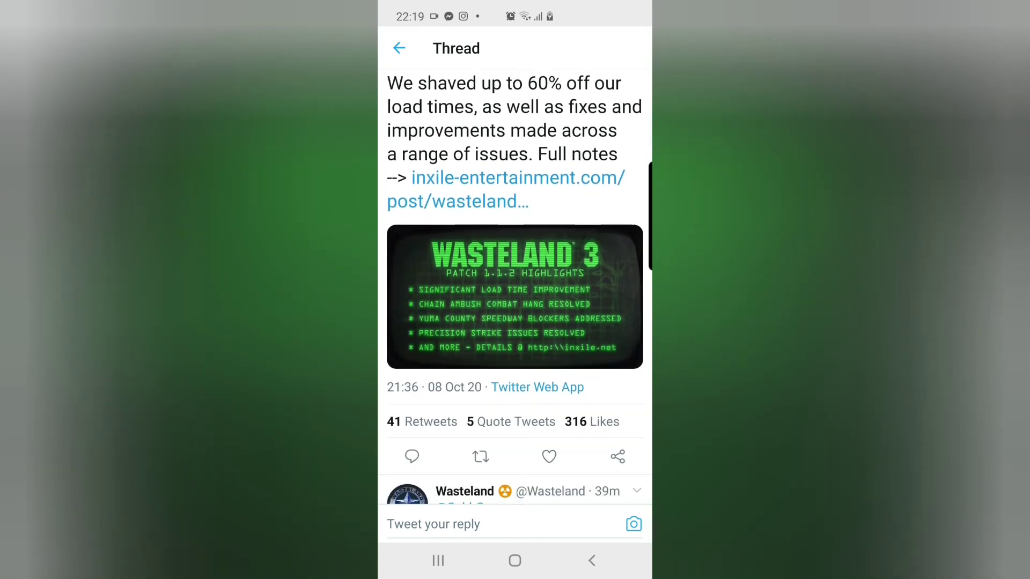